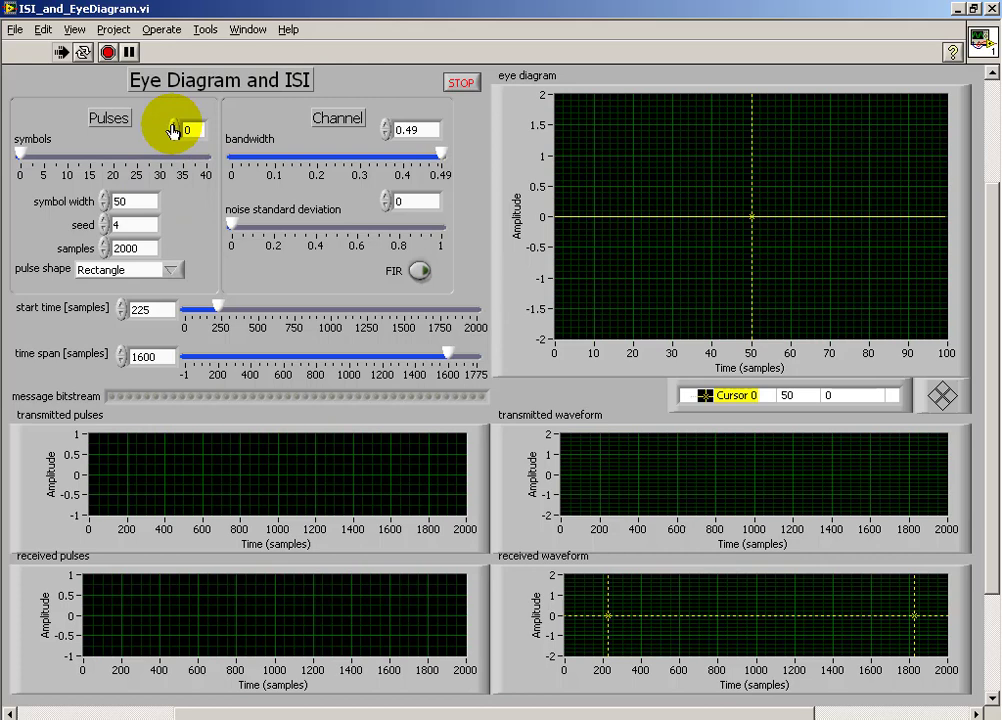
# - Raise symbols from 0 to 1 with the increment arrow, producing one rectangular pulse
pyautogui.click(174, 128)
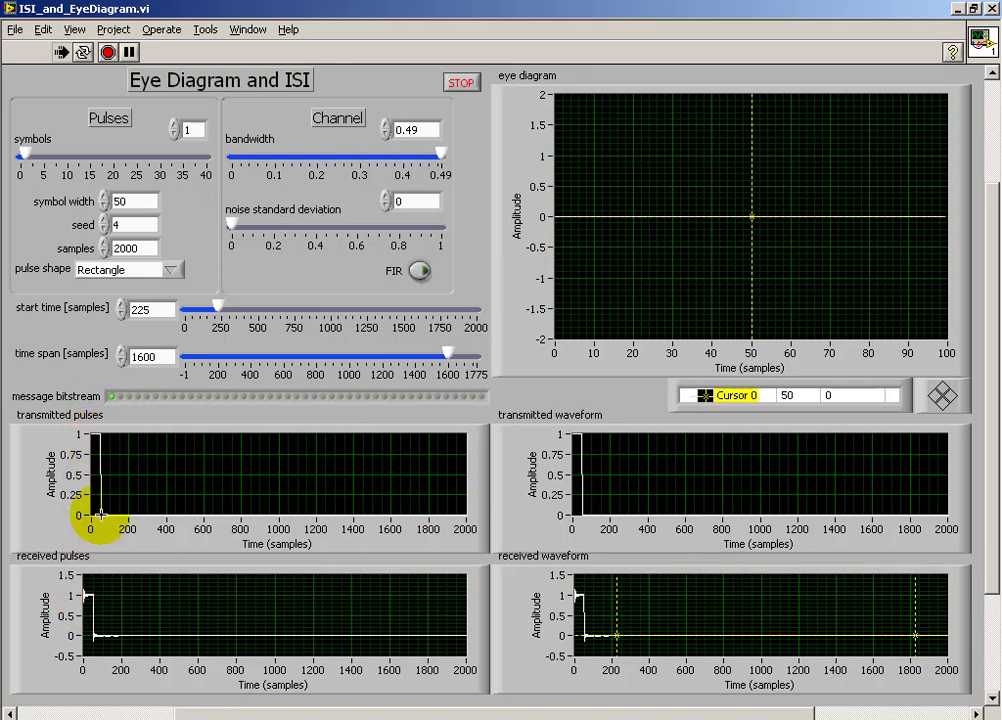
pyautogui.click(175, 126)
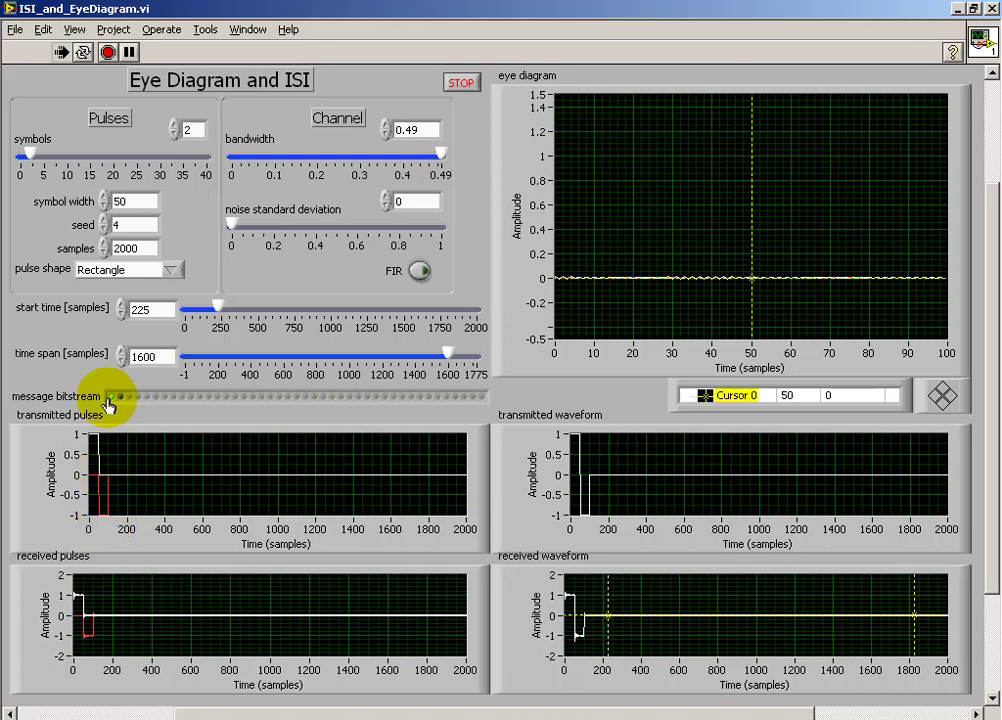
pyautogui.moveTo(28, 160); pyautogui.dragTo(62, 160)
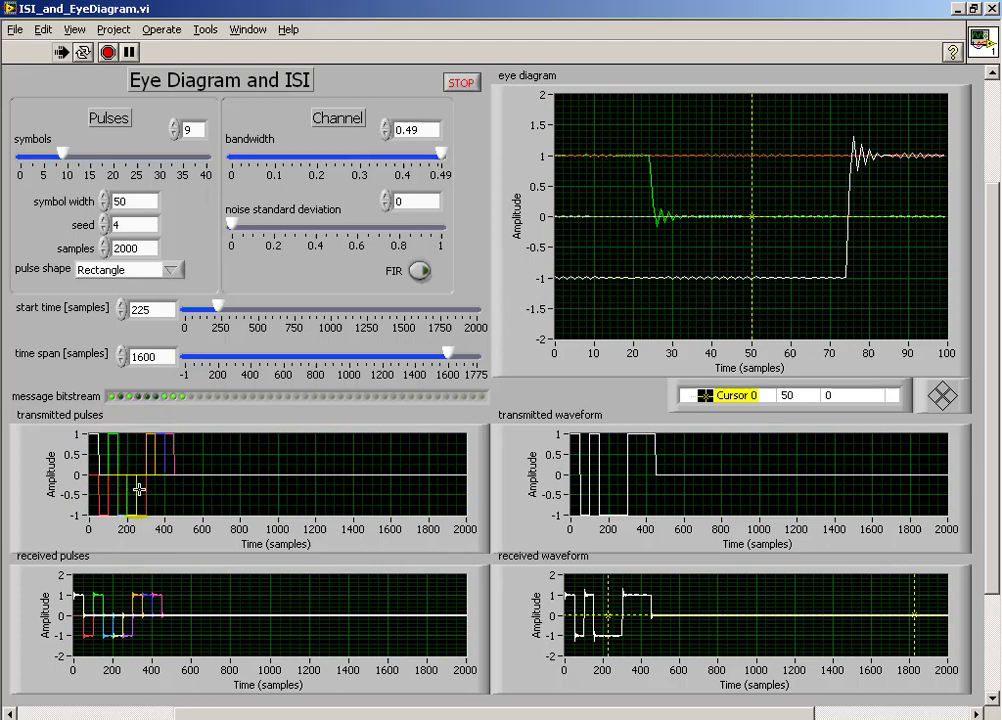
pyautogui.moveTo(148, 447)
pyautogui.mouseDown()
pyautogui.moveTo(148, 432)
pyautogui.moveTo(171, 440)
pyautogui.moveTo(148, 673)
pyautogui.moveTo(150, 635)
pyautogui.mouseUp()
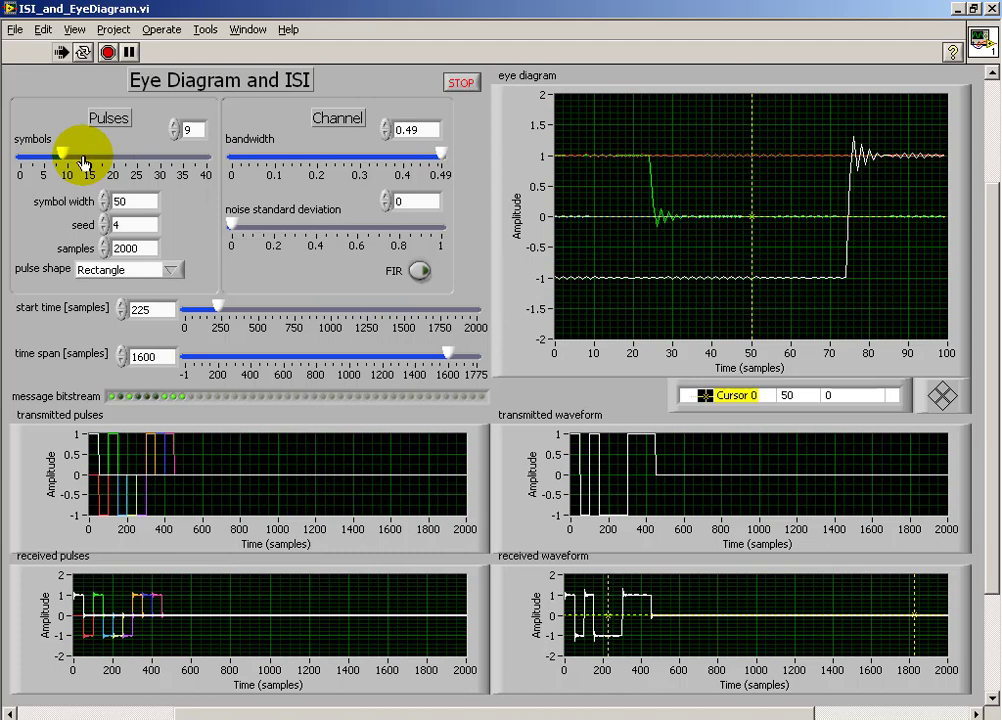
pyautogui.moveTo(62, 157); pyautogui.dragTo(28, 166)
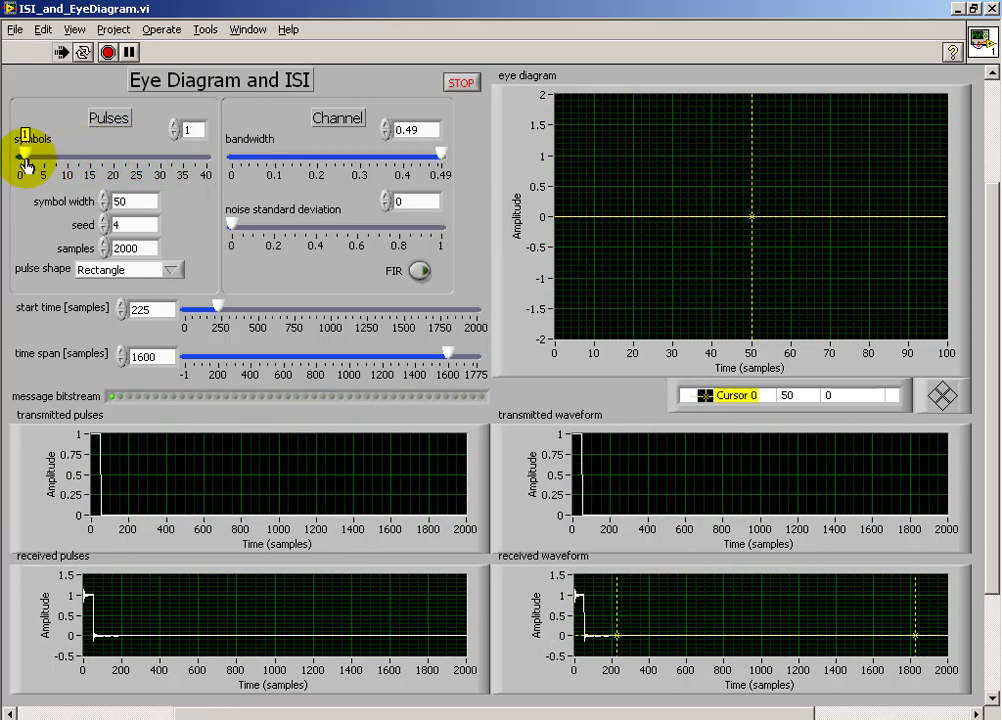
# - Switch the pulse shape to Sinc and raise the symbol count from 1 to 5
pyautogui.click(172, 270)
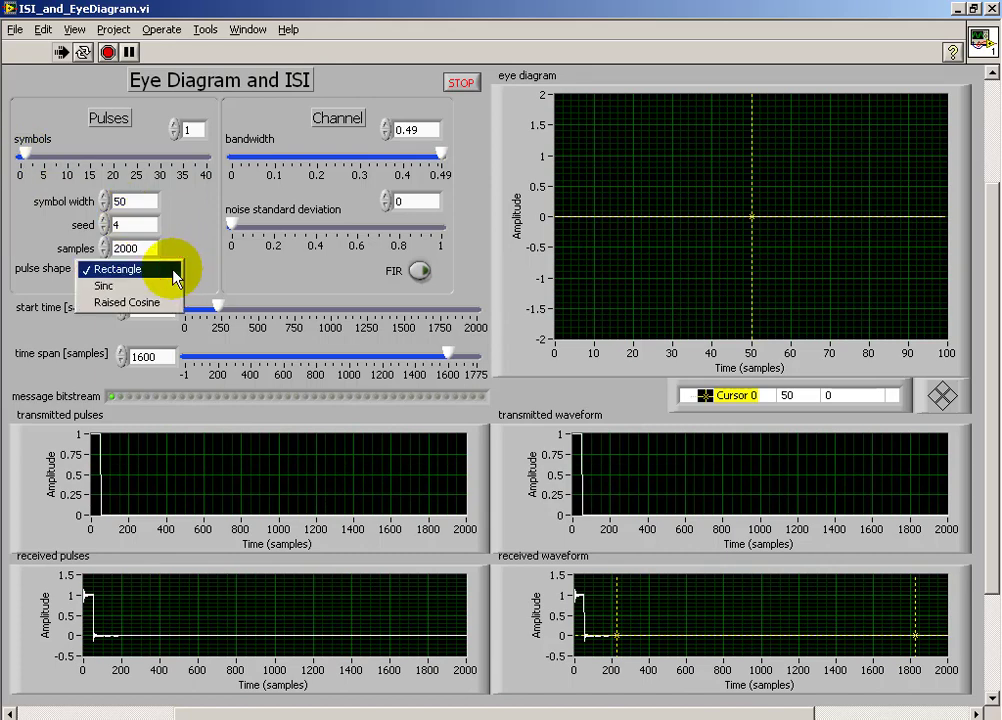
pyautogui.click(168, 288)
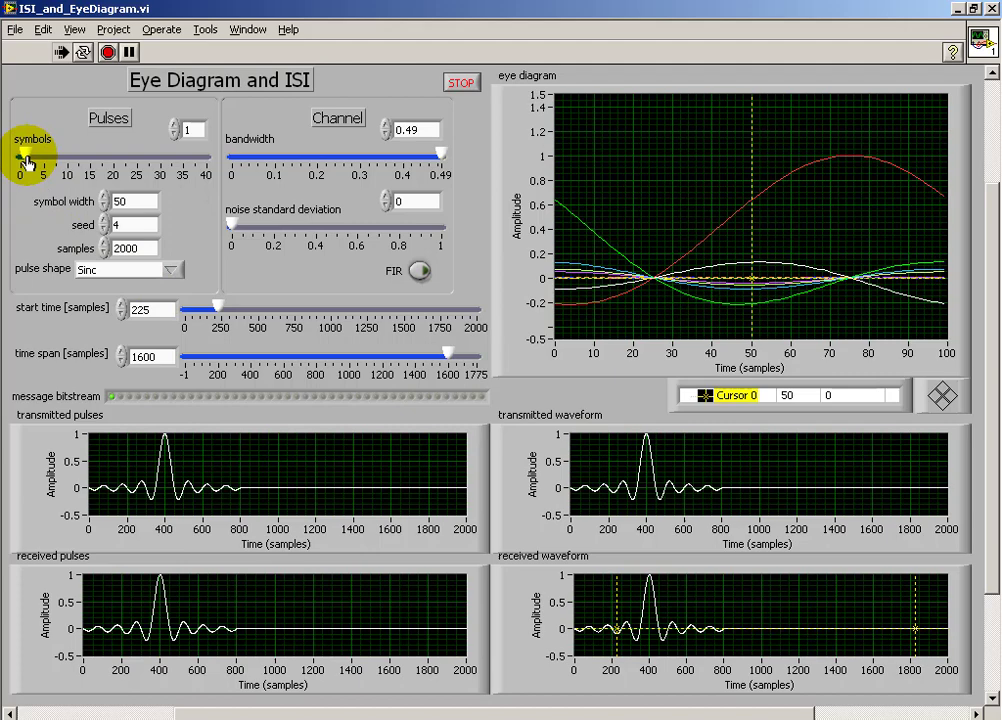
pyautogui.moveTo(26, 160); pyautogui.dragTo(45, 161)
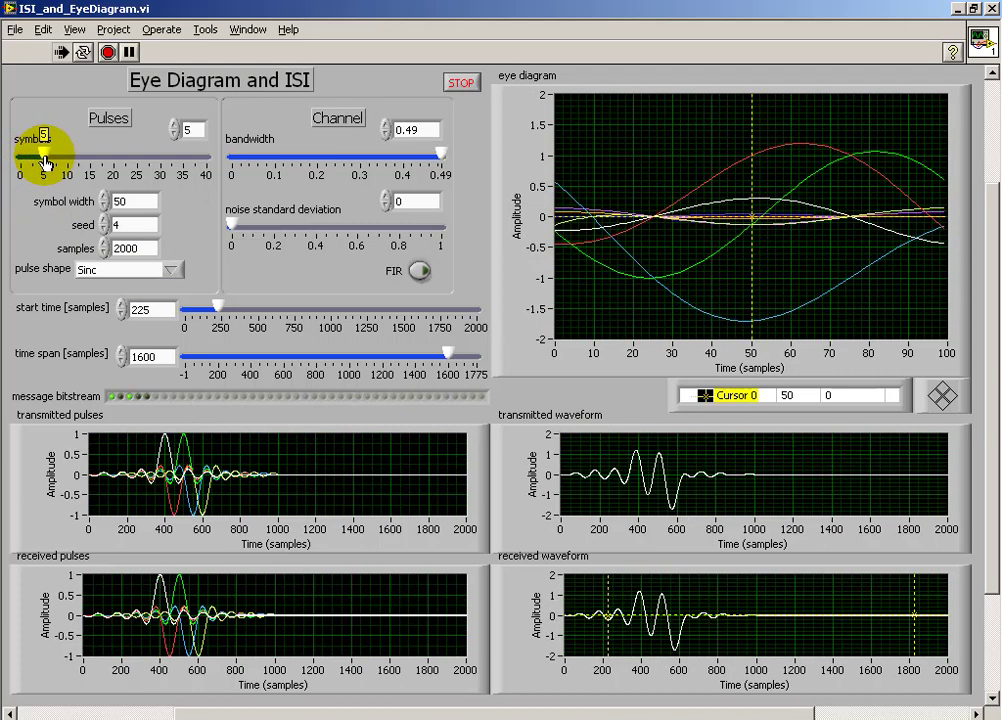
# - Compare Raised Cosine and Sinc pulse shapes, then settle on Rectangle
pyautogui.click(172, 270)
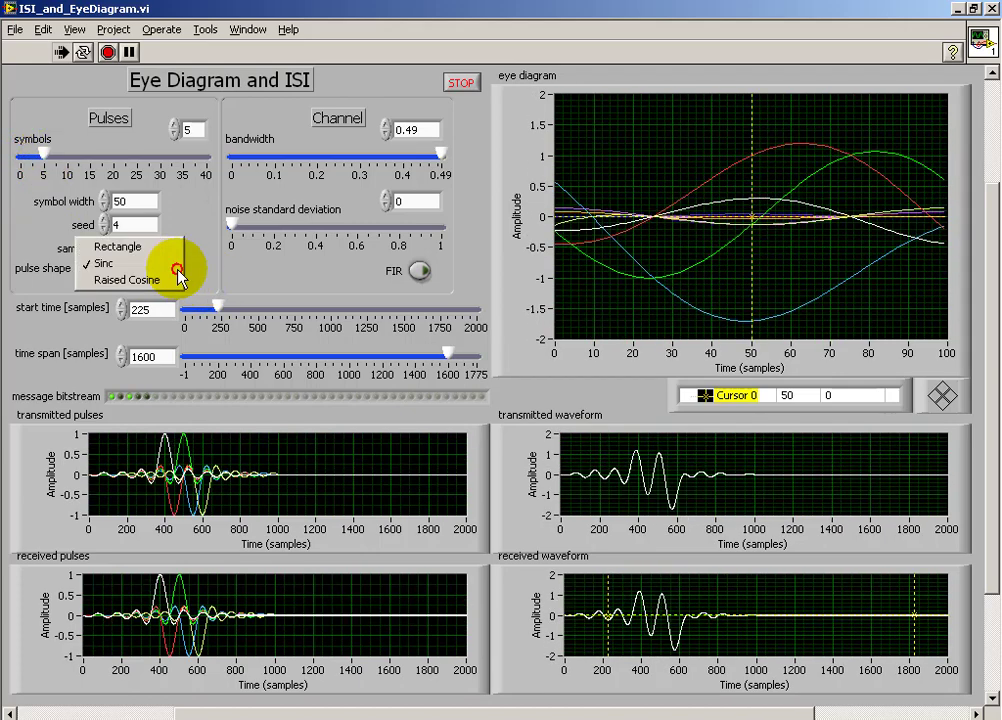
pyautogui.click(174, 282)
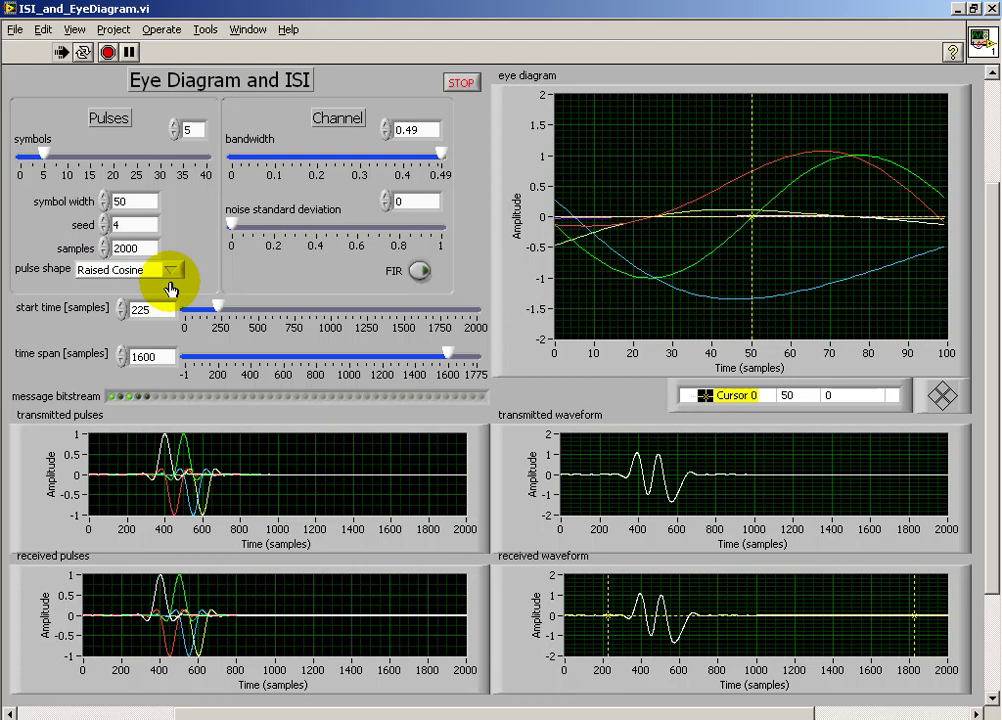
pyautogui.click(174, 277)
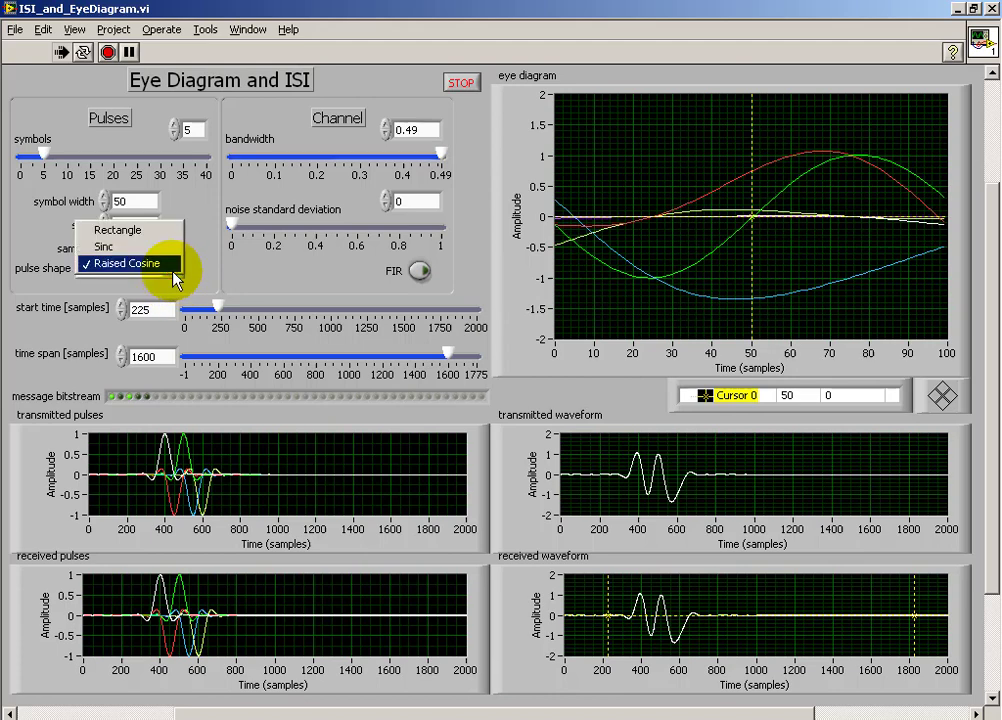
pyautogui.click(168, 247)
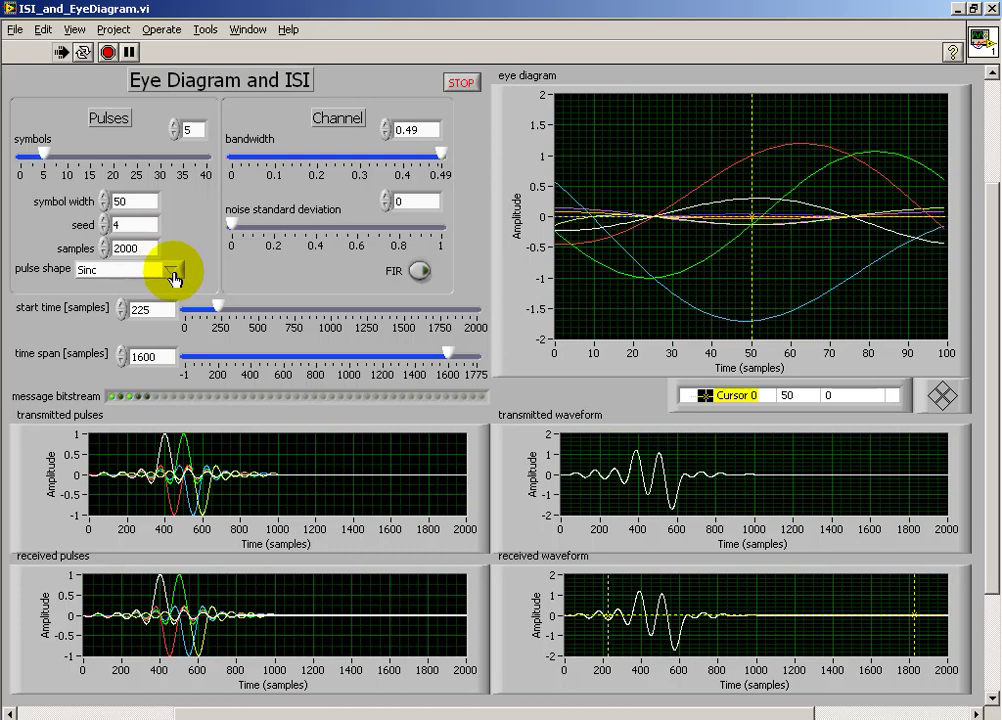
pyautogui.click(174, 279)
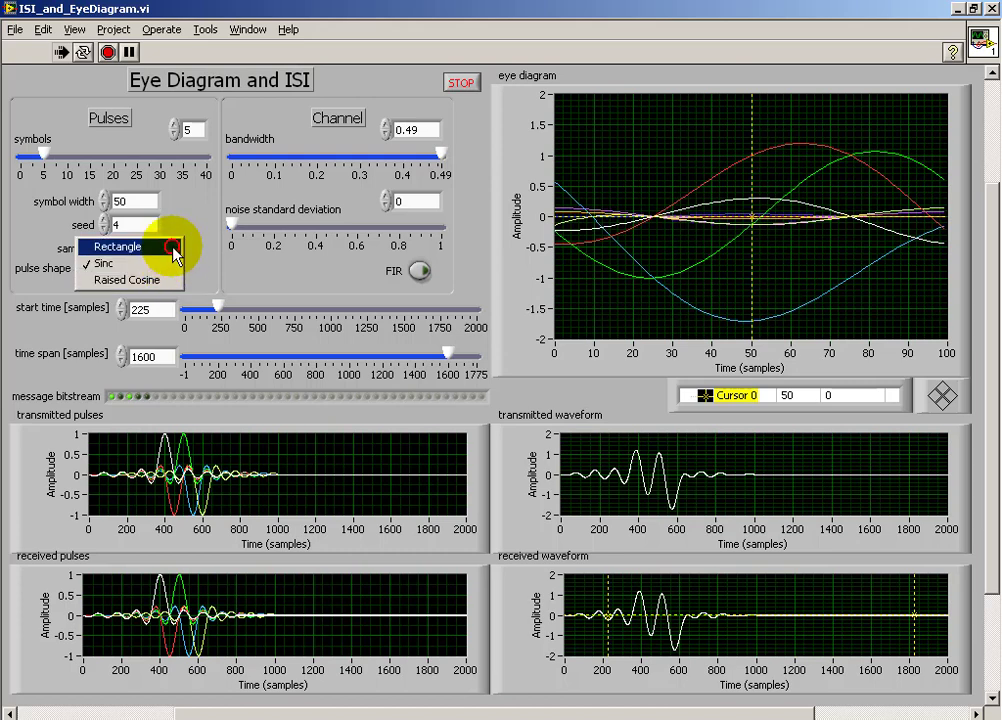
pyautogui.click(174, 251)
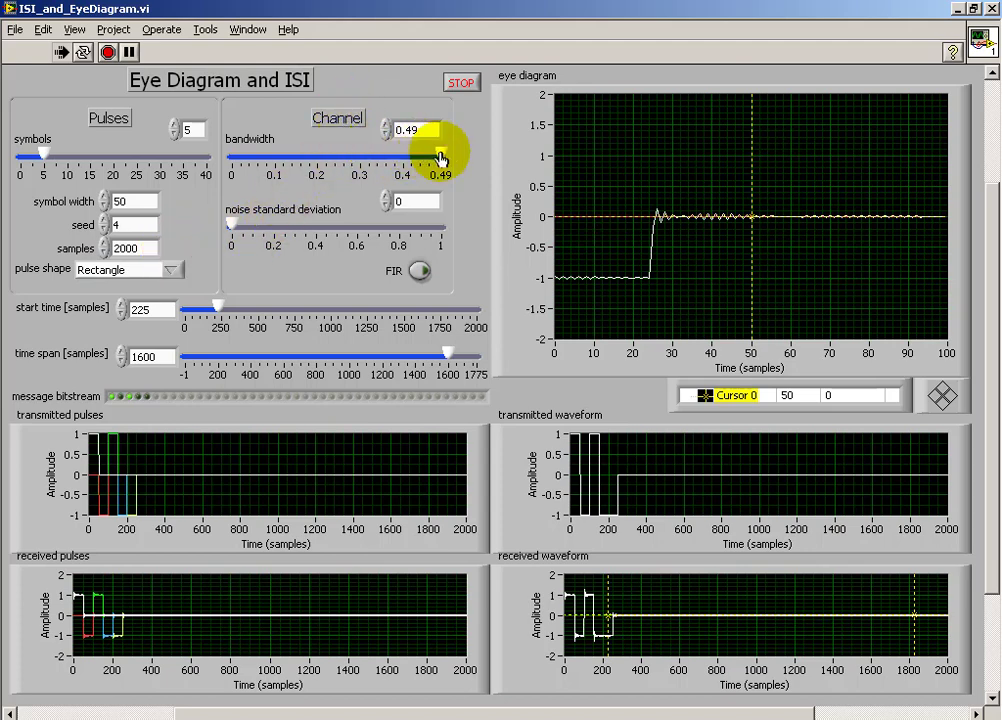
# - Narrow channel bandwidth to 0.039, test the noise slider, and toggle FIR filtering on then off
pyautogui.moveTo(442, 160); pyautogui.dragTo(250, 157)
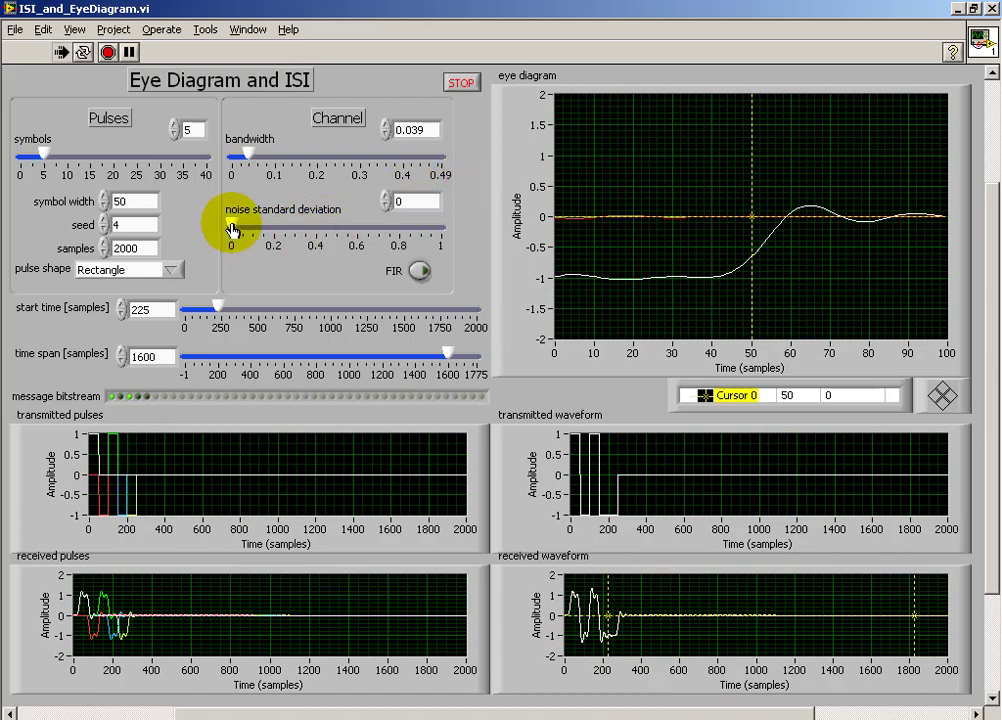
pyautogui.moveTo(231, 228)
pyautogui.mouseDown()
pyautogui.moveTo(276, 228)
pyautogui.moveTo(231, 231)
pyautogui.mouseUp()
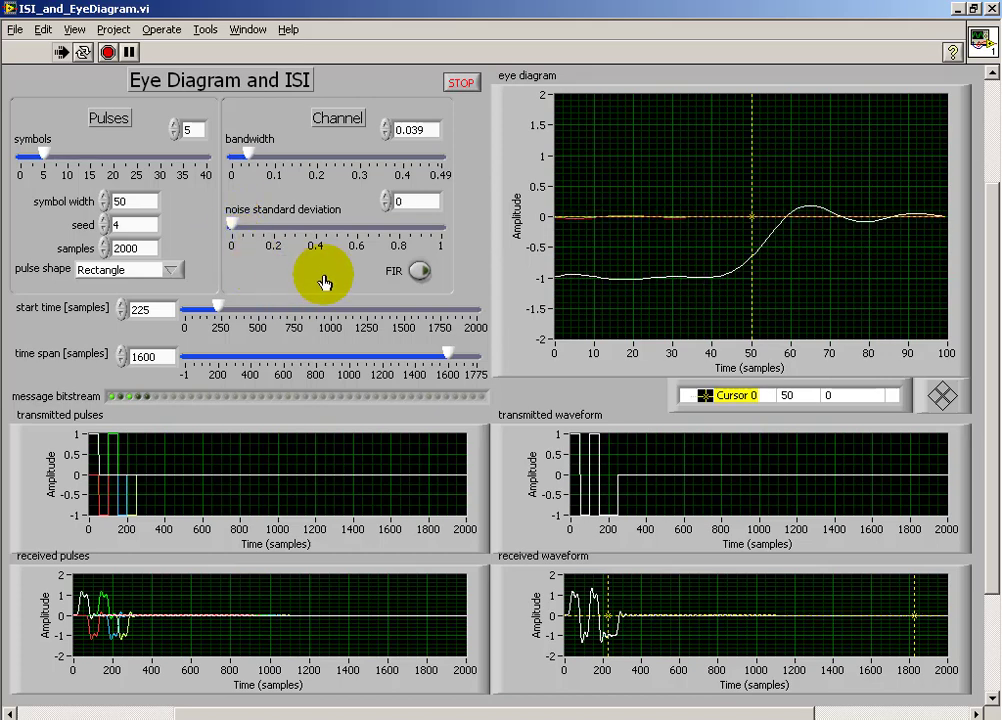
pyautogui.click(419, 272)
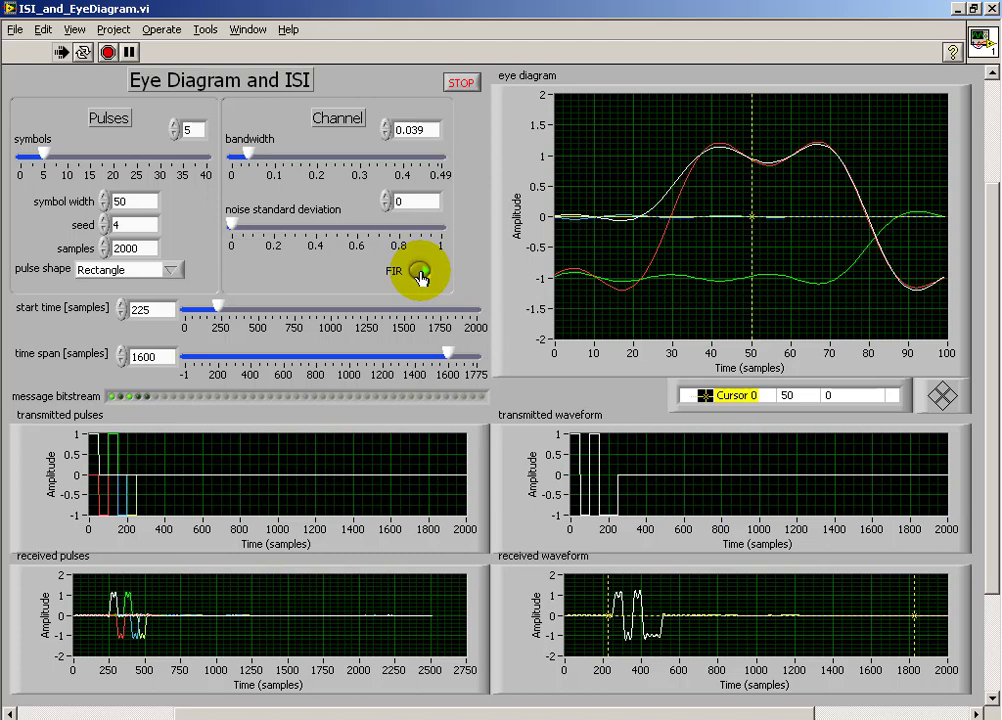
pyautogui.click(419, 272)
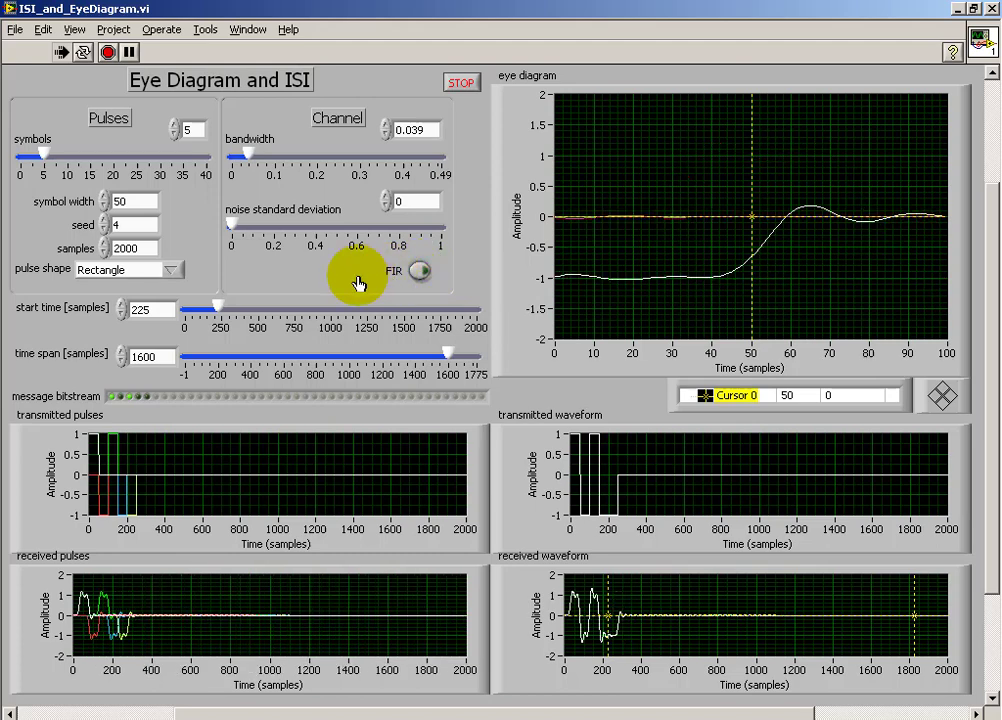
# - Raise the symbol width with the spin arrows, entering 100 and then 400
pyautogui.click(104, 196)
pyautogui.click(104, 196)
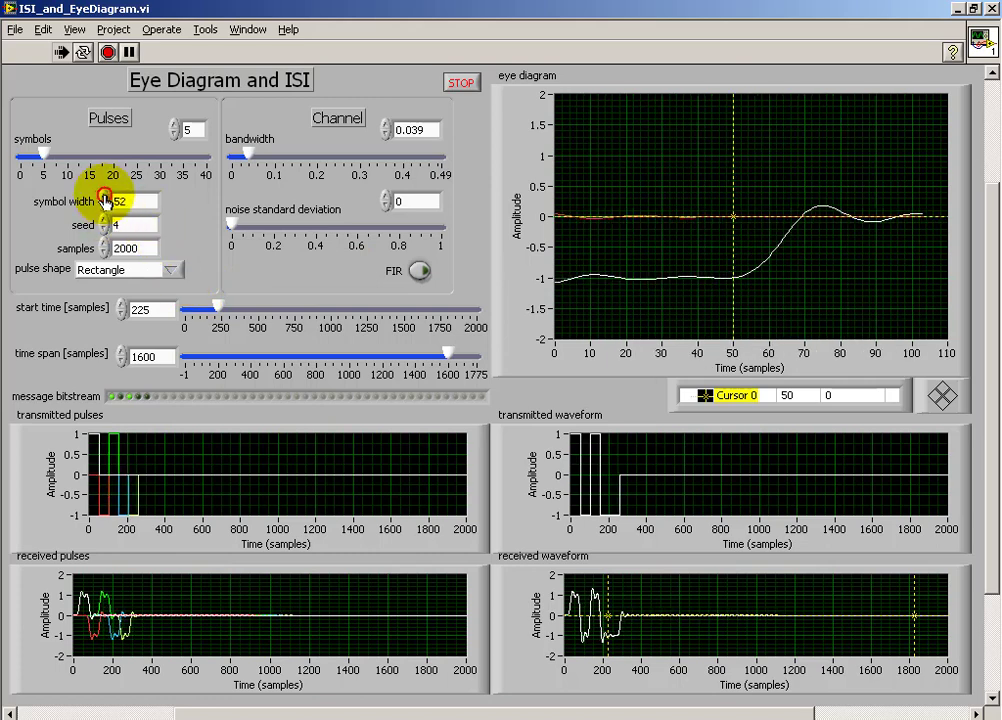
pyautogui.click(104, 196)
pyautogui.click(104, 196)
pyautogui.click(104, 196)
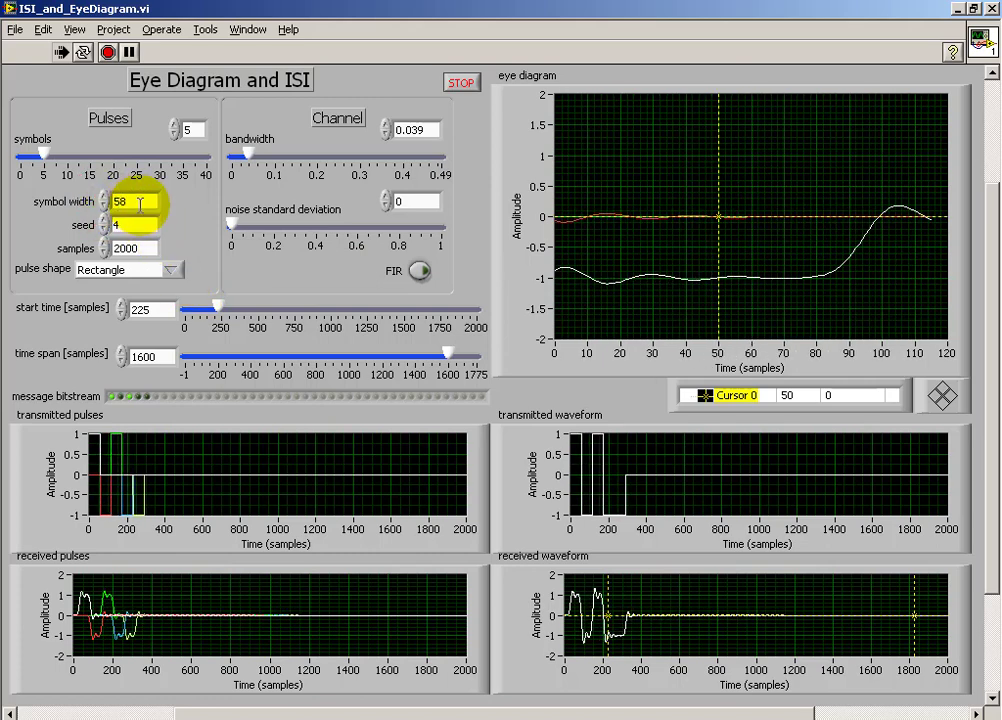
pyautogui.click(104, 196)
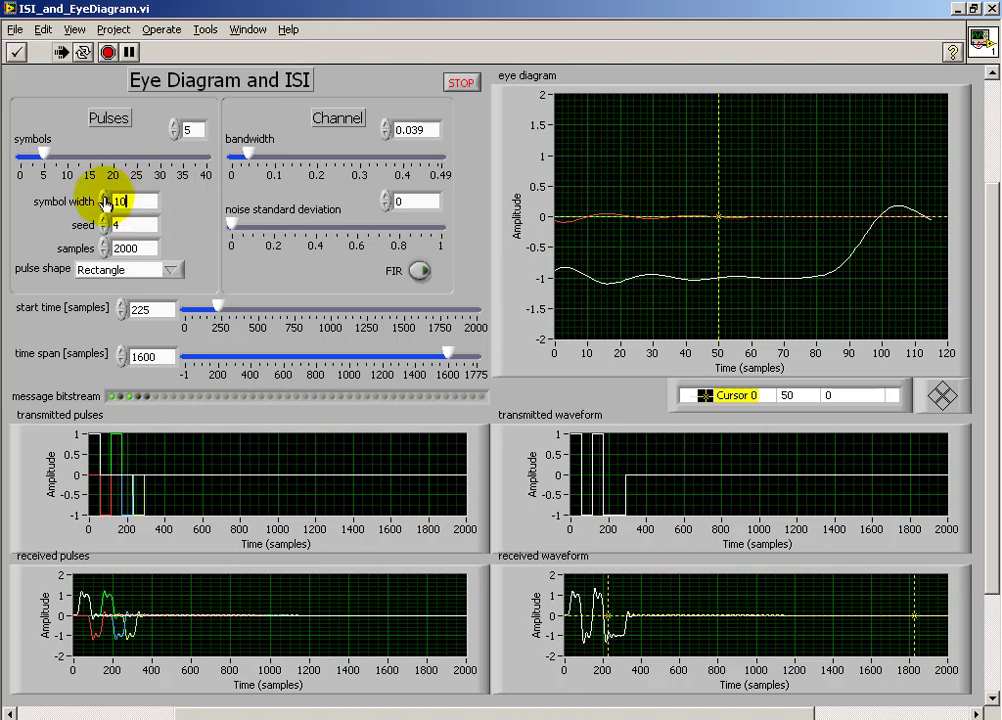
pyautogui.write('100')
pyautogui.press('Return')
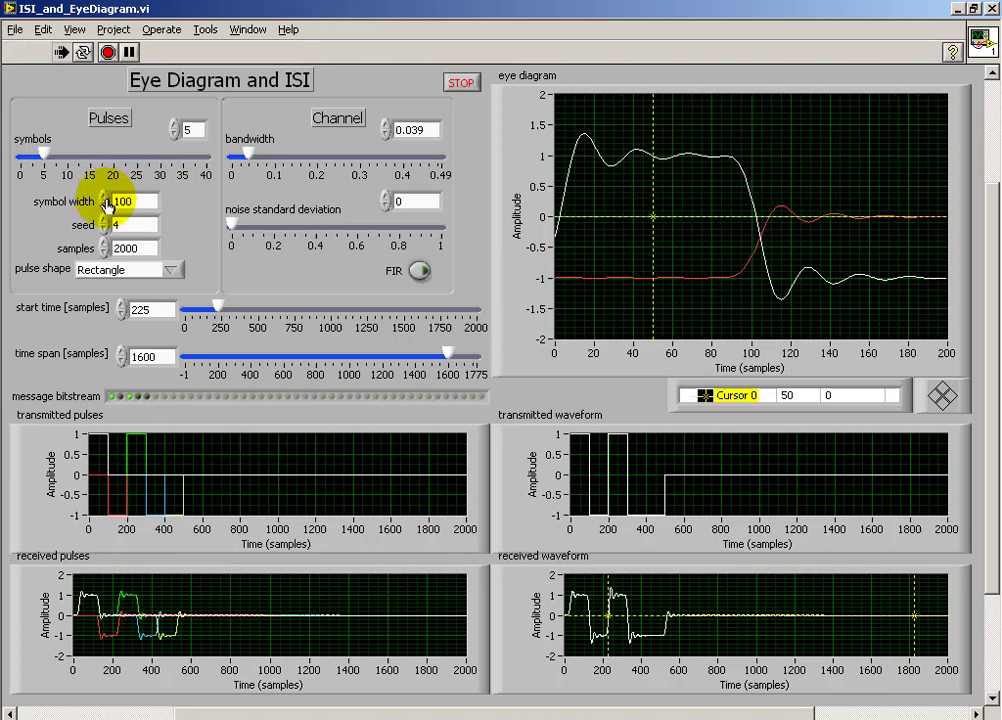
pyautogui.click(104, 198)
pyautogui.click(104, 205)
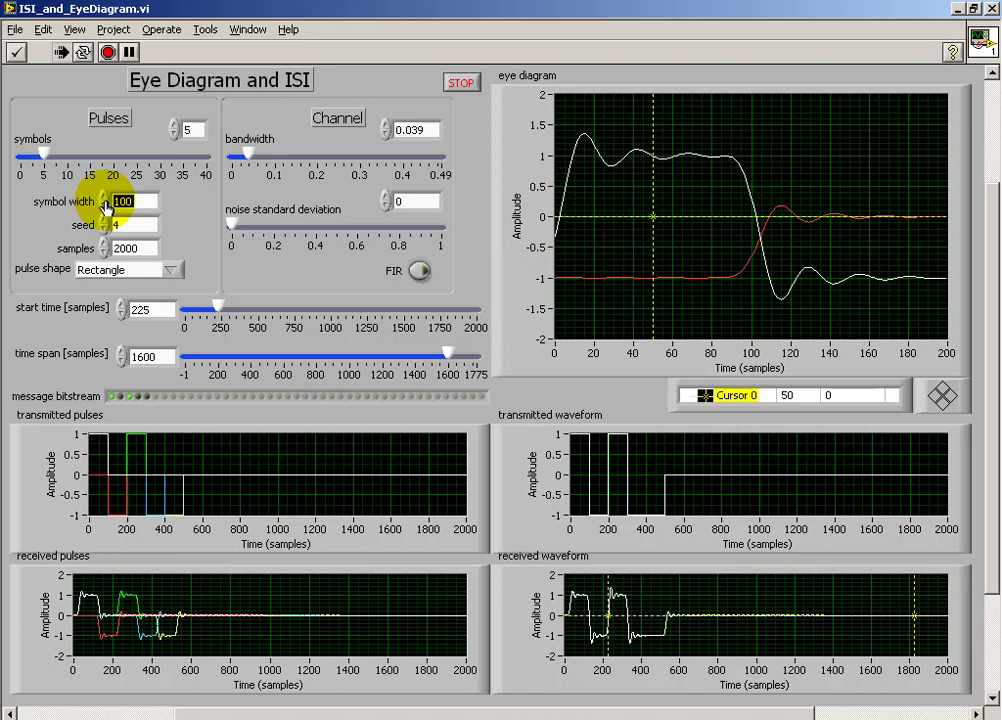
pyautogui.press('Return')
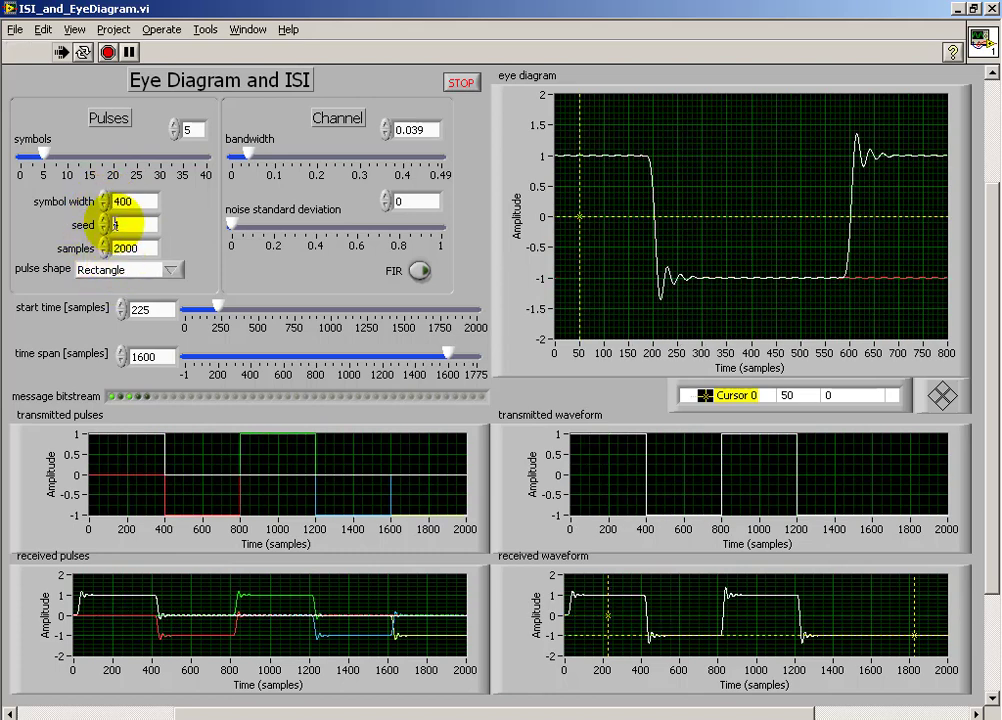
# - Set the pulse shape to Sinc, symbol width to 100, and reduce symbols to 3
pyautogui.click(172, 280)
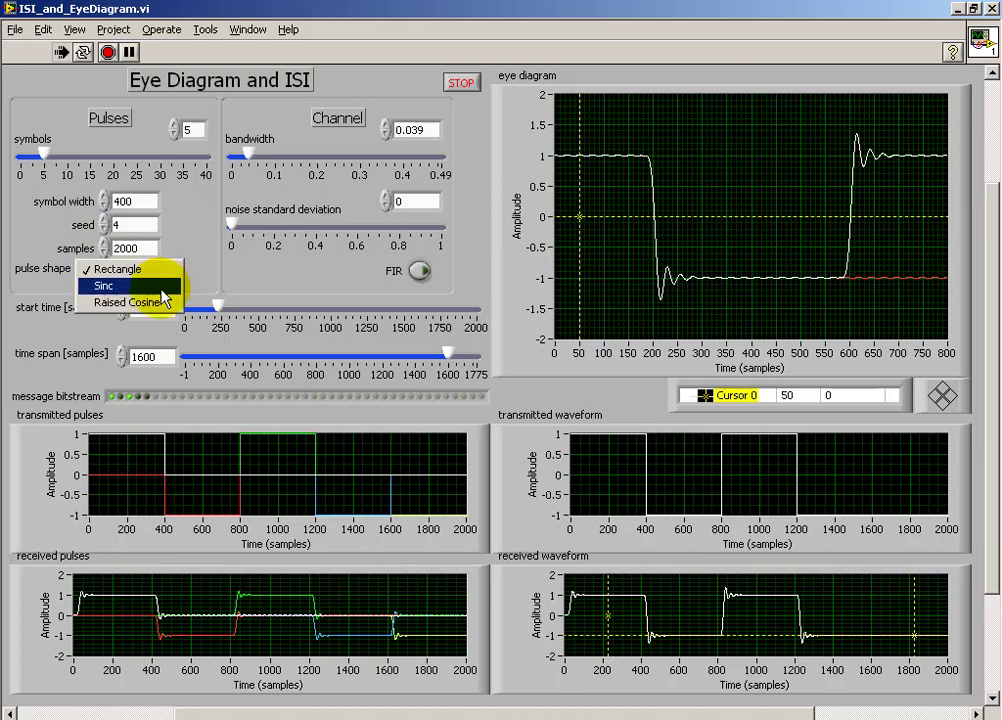
pyautogui.click(160, 288)
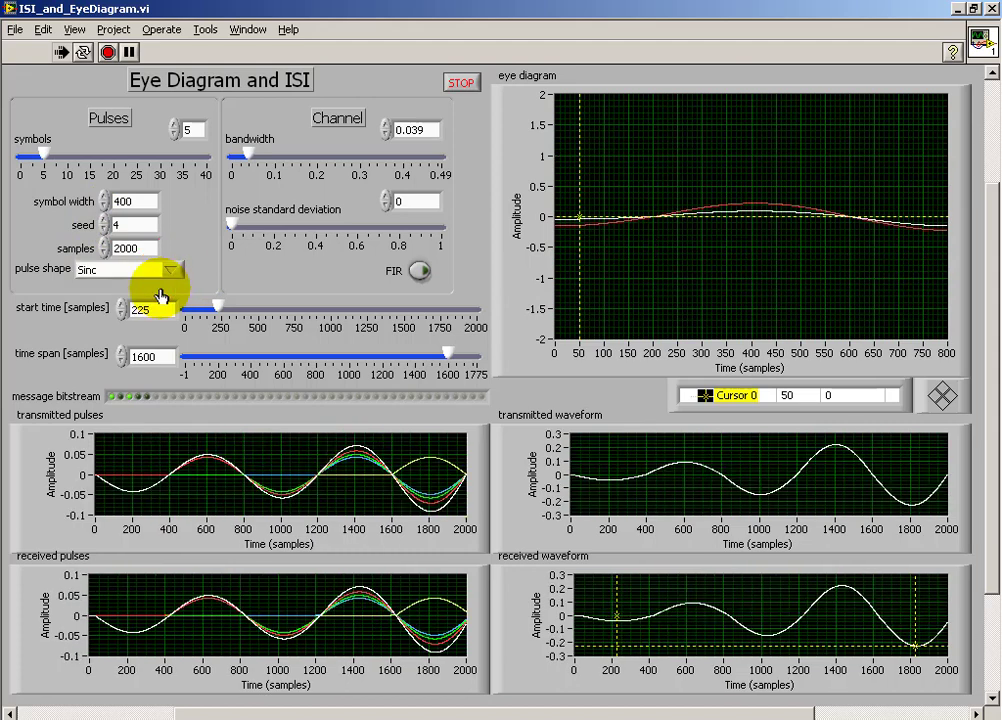
pyautogui.doubleClick(142, 200)
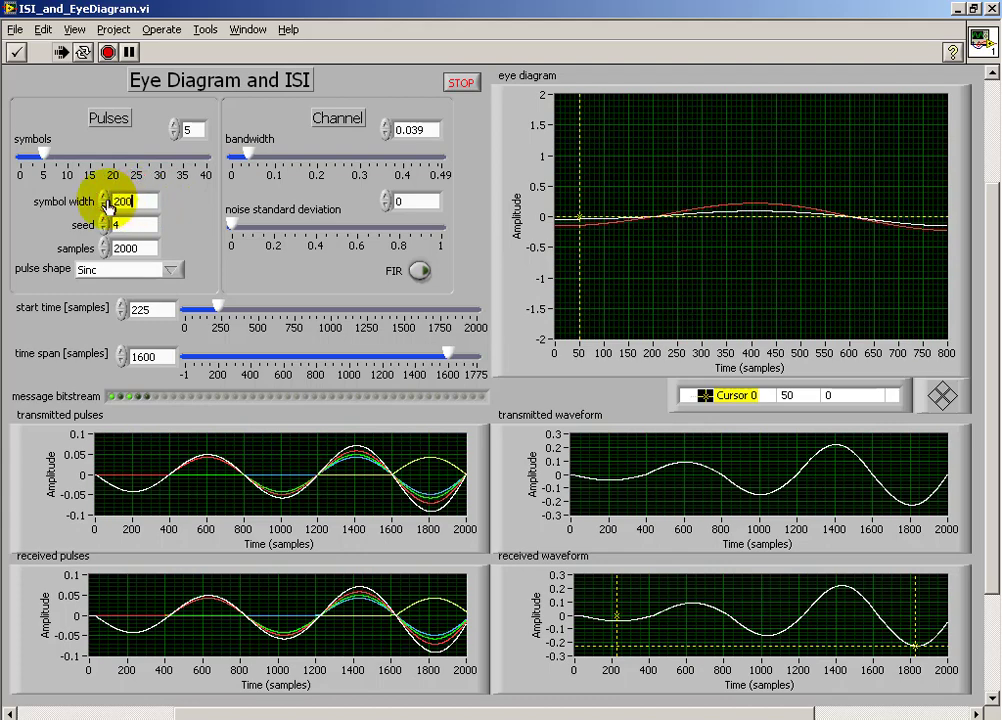
pyautogui.press('Return')
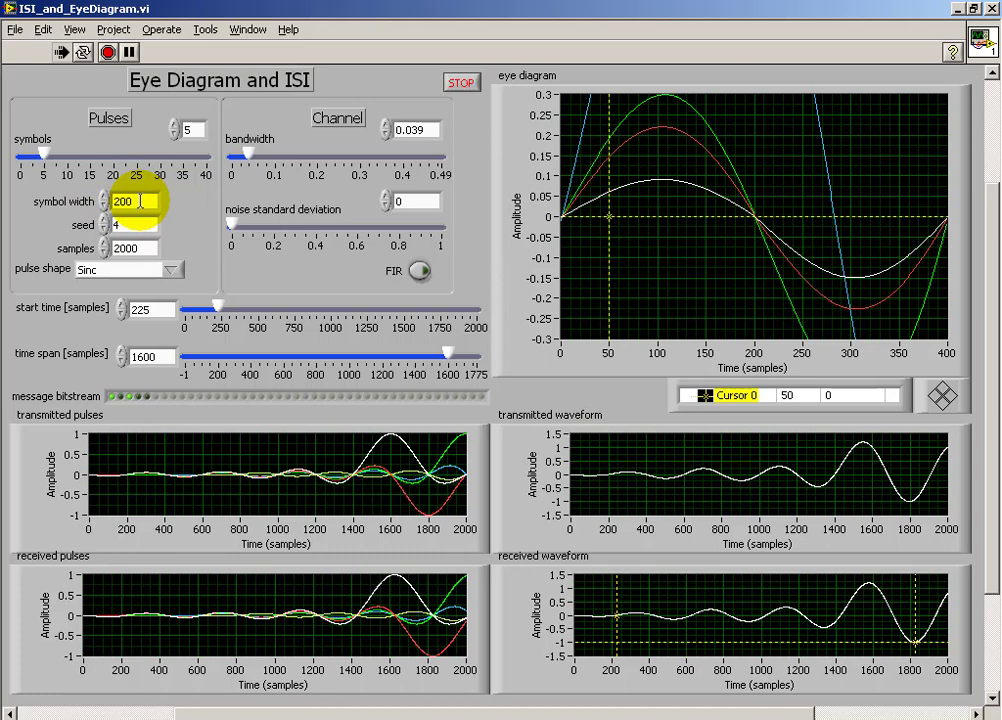
pyautogui.moveTo(141, 201); pyautogui.dragTo(112, 197)
pyautogui.write('1')
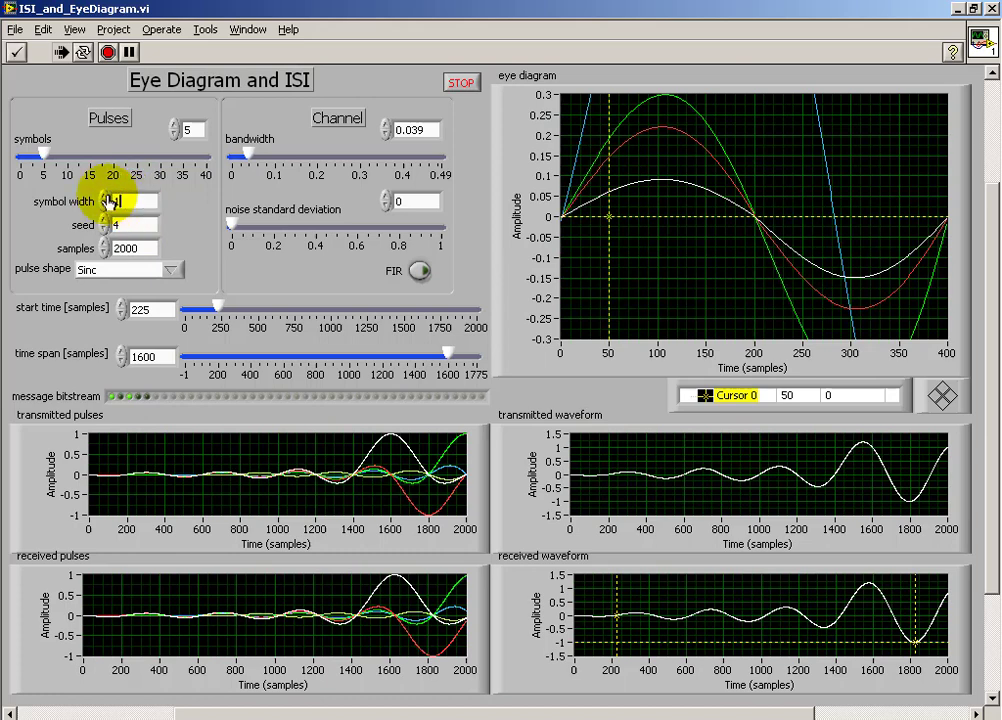
pyautogui.write('00')
pyautogui.press('Return')
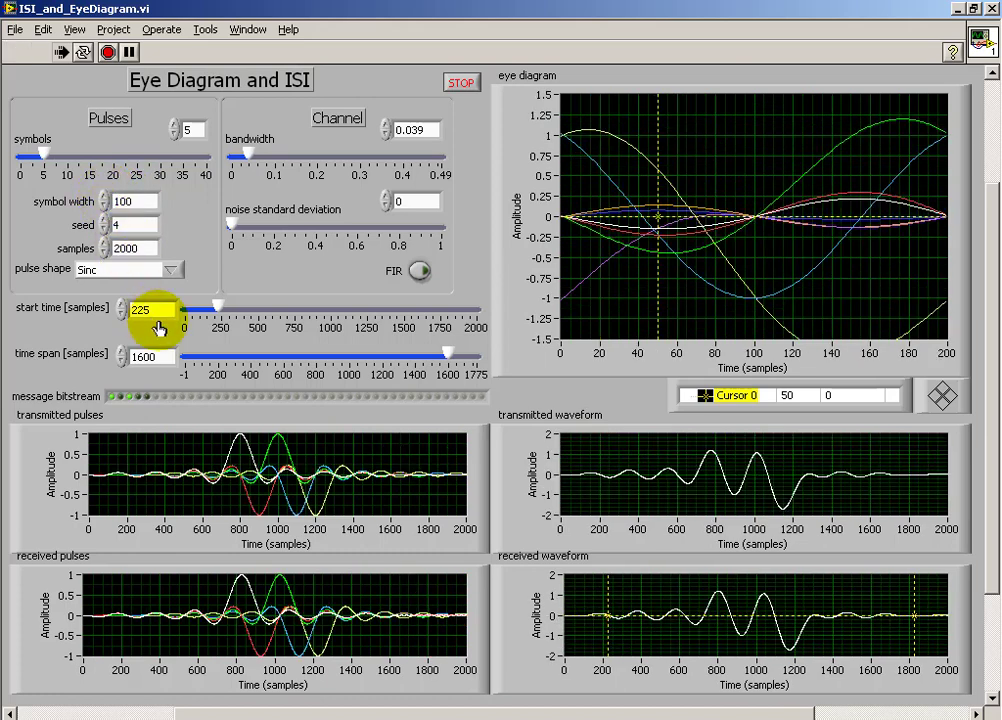
pyautogui.moveTo(44, 160)
pyautogui.mouseDown()
pyautogui.moveTo(27, 161)
pyautogui.moveTo(35, 162)
pyautogui.mouseUp()
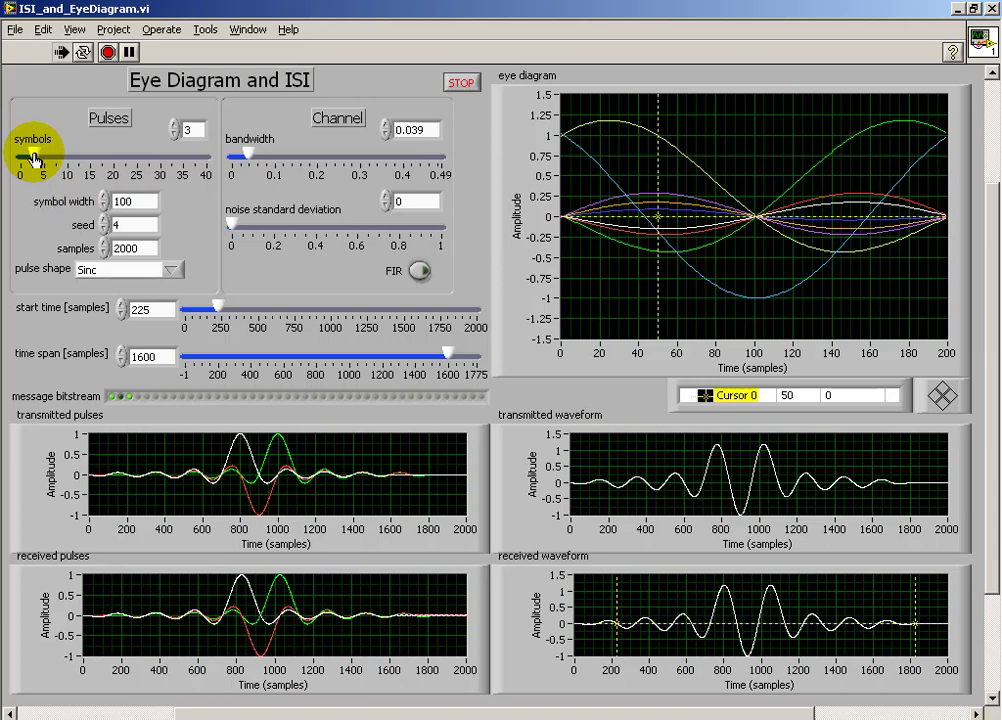
# - Drag the symbols slider from 3 to 8 for eight overlapping Sinc traces
pyautogui.moveTo(33, 158); pyautogui.dragTo(58, 157)
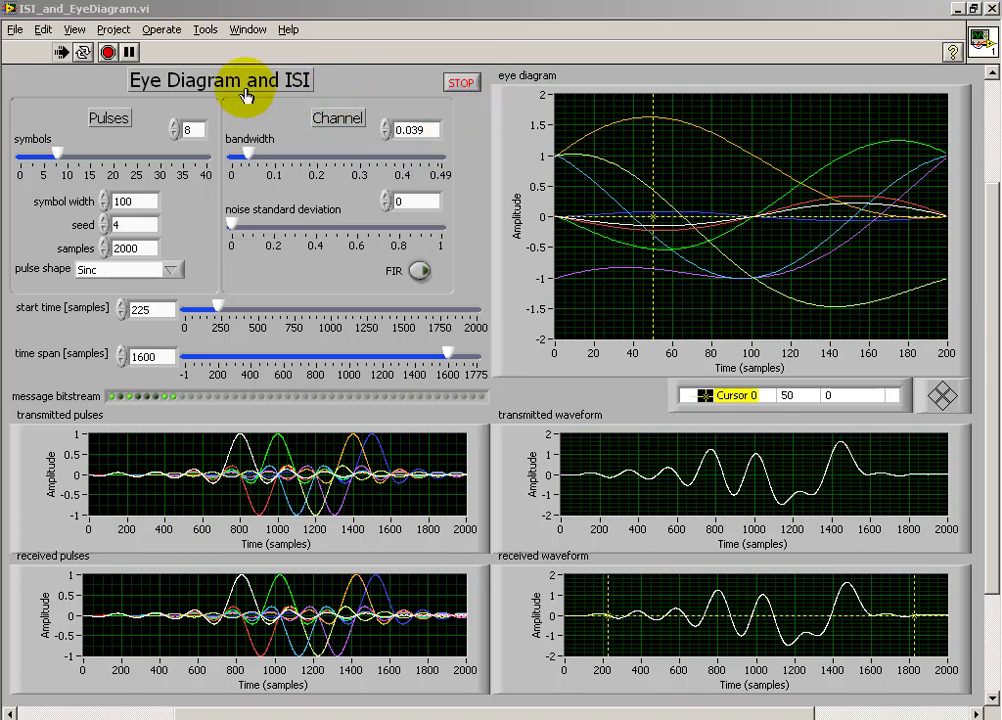
# - Use Edit > Reinitialize Values to Default to restore all front panel defaults
pyautogui.click(43, 31)
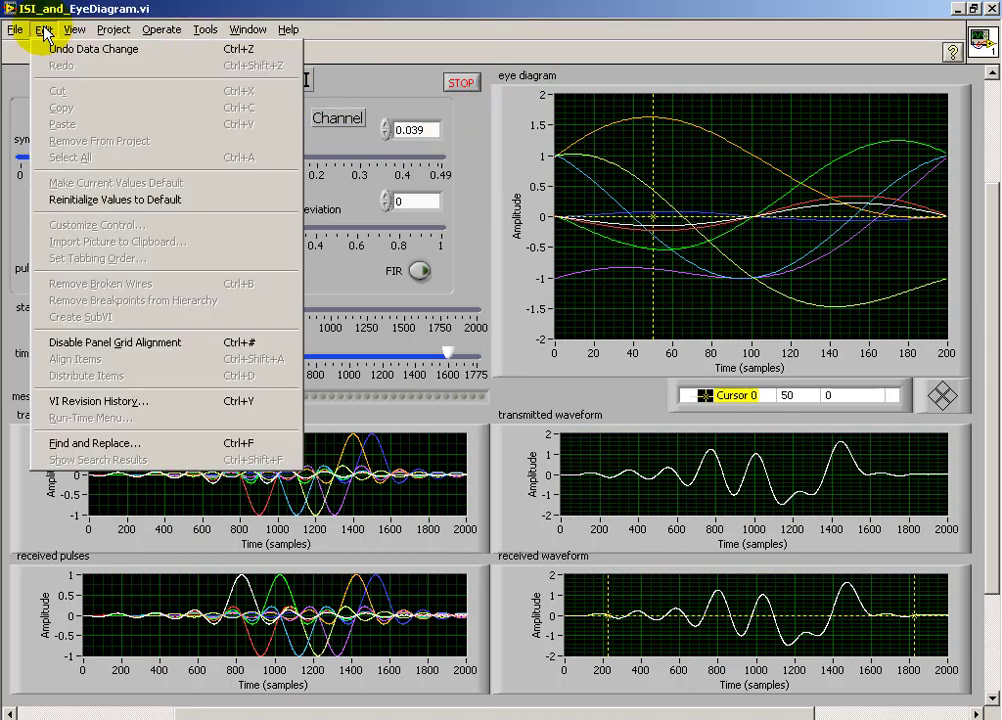
pyautogui.click(97, 203)
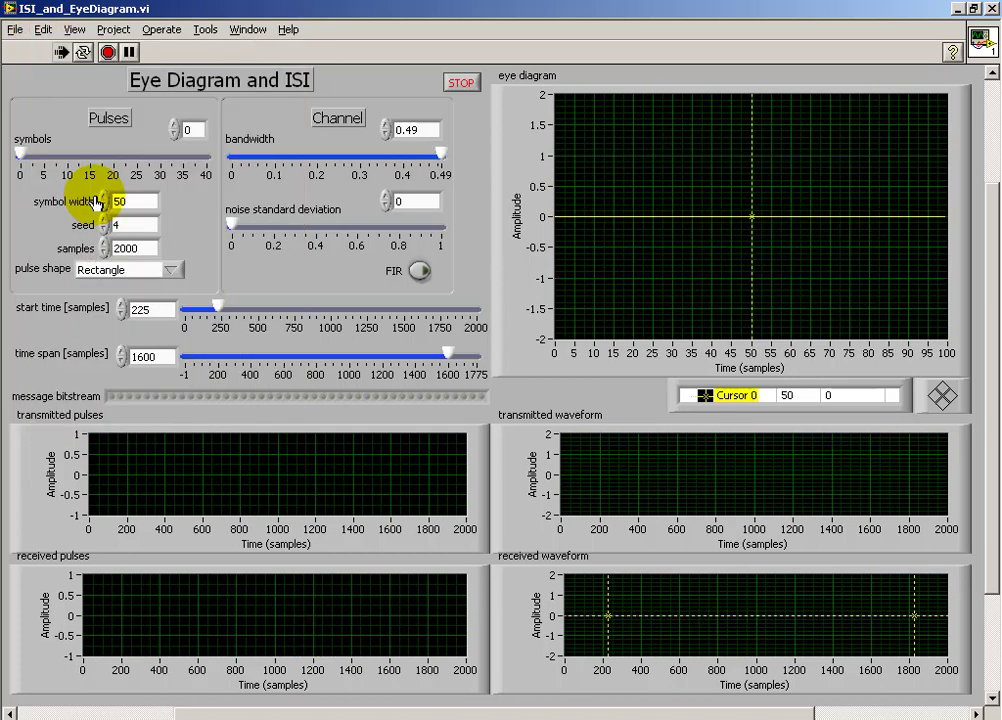